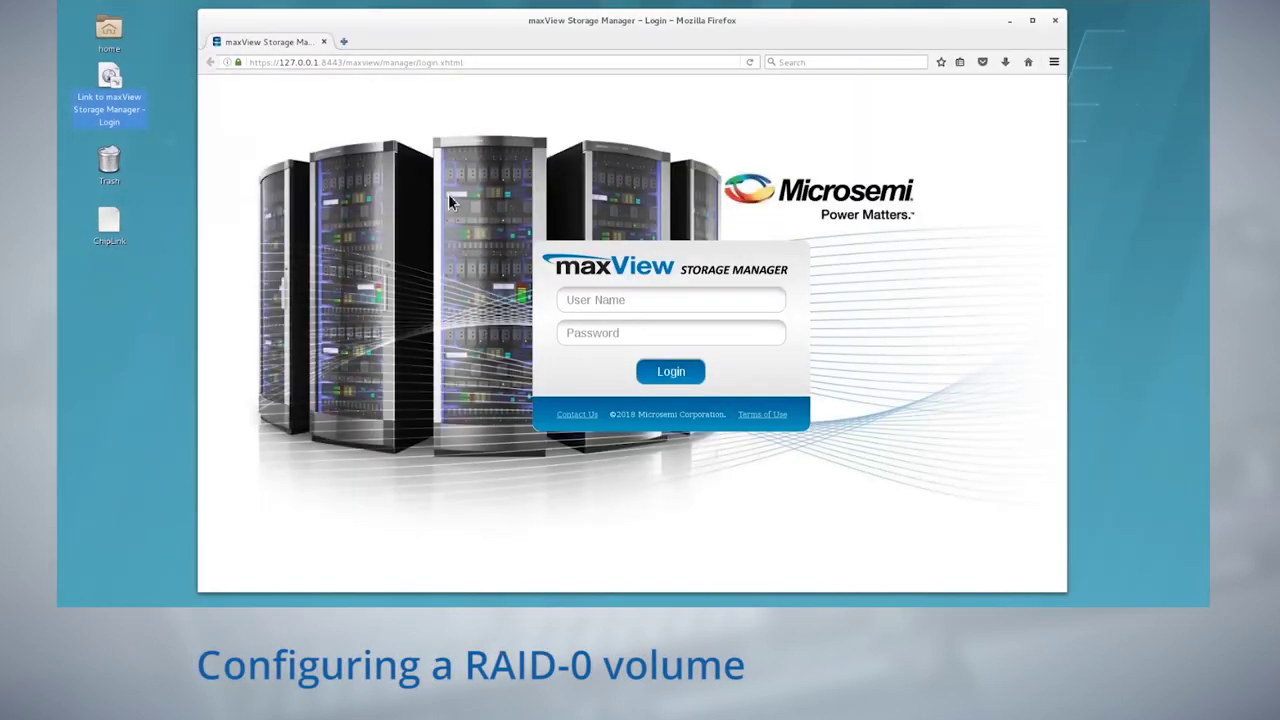
# Select the user name field on the maxView Storage Manager login page
pyautogui.click(620, 300)
# Log in to maxView as root with the account password
pyautogui.write('root')
pyautogui.press('Tab')
pyautogui.write('********')
pyautogui.press('Return')
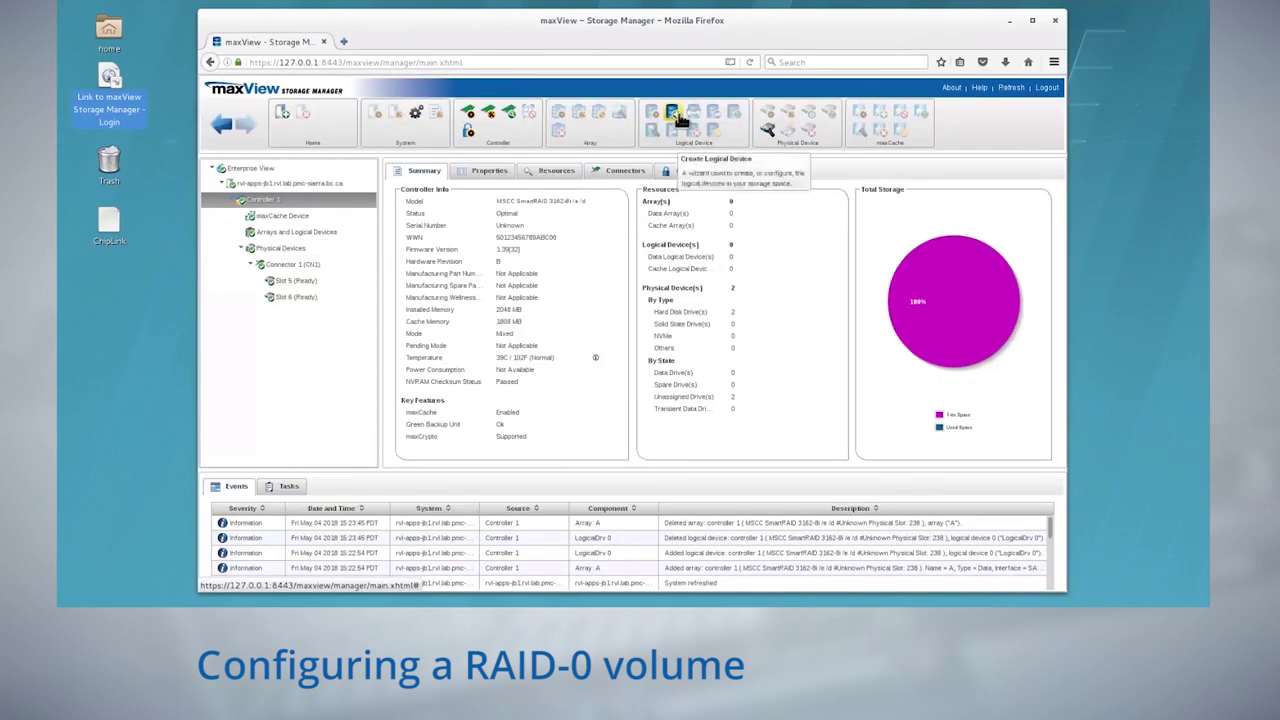
# Create a RAID 0 logical drive on a new array from Slots 5 and 6 with default attributes
pyautogui.click(678, 118)
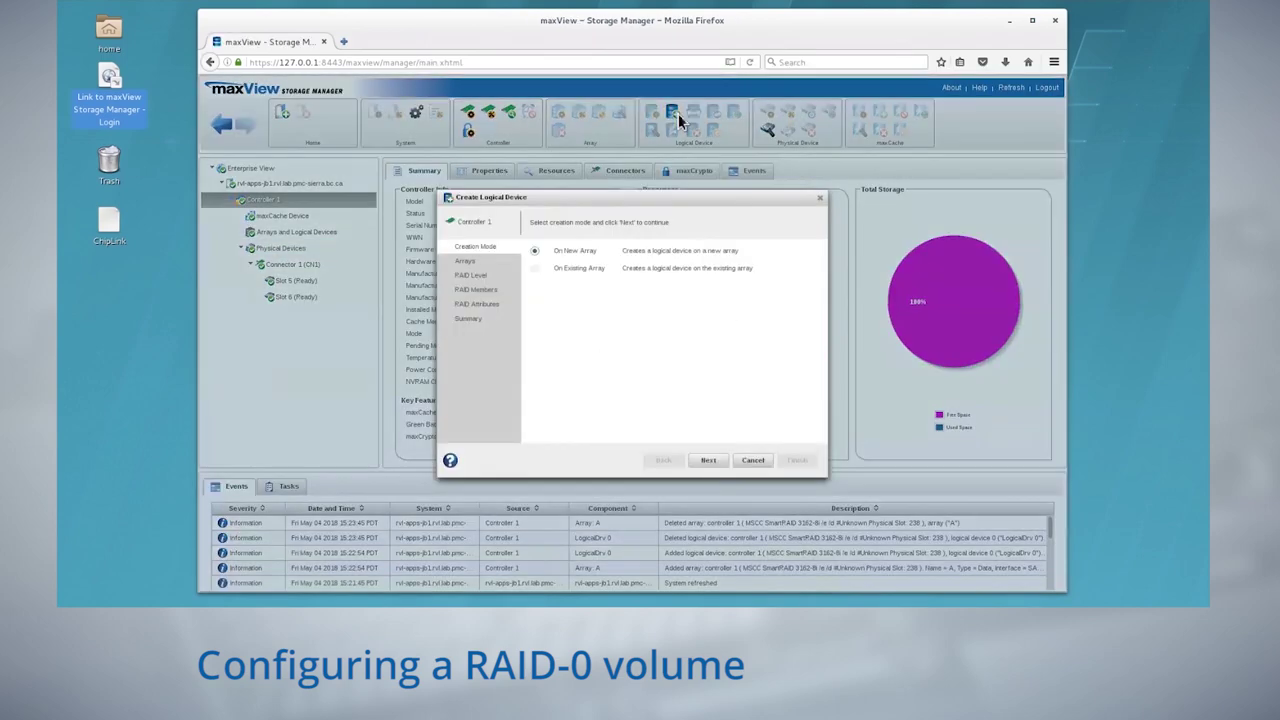
pyautogui.click(712, 462)
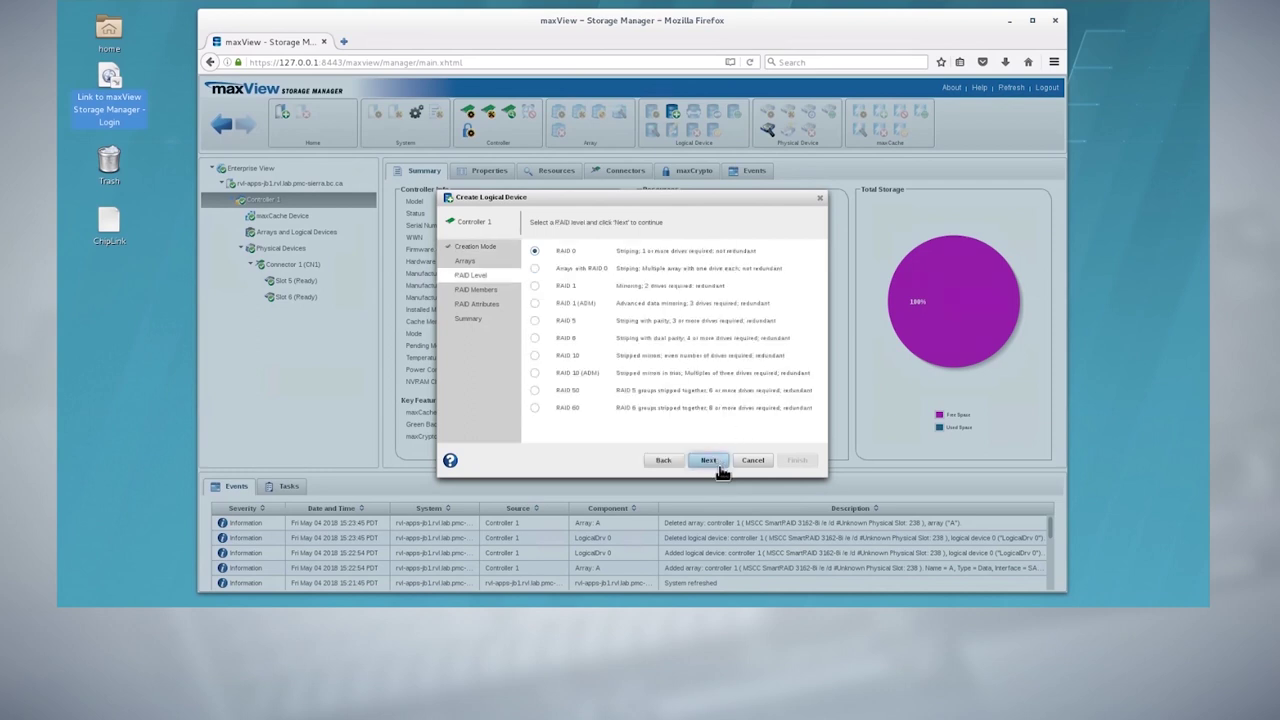
pyautogui.click(719, 468)
pyautogui.click(578, 328)
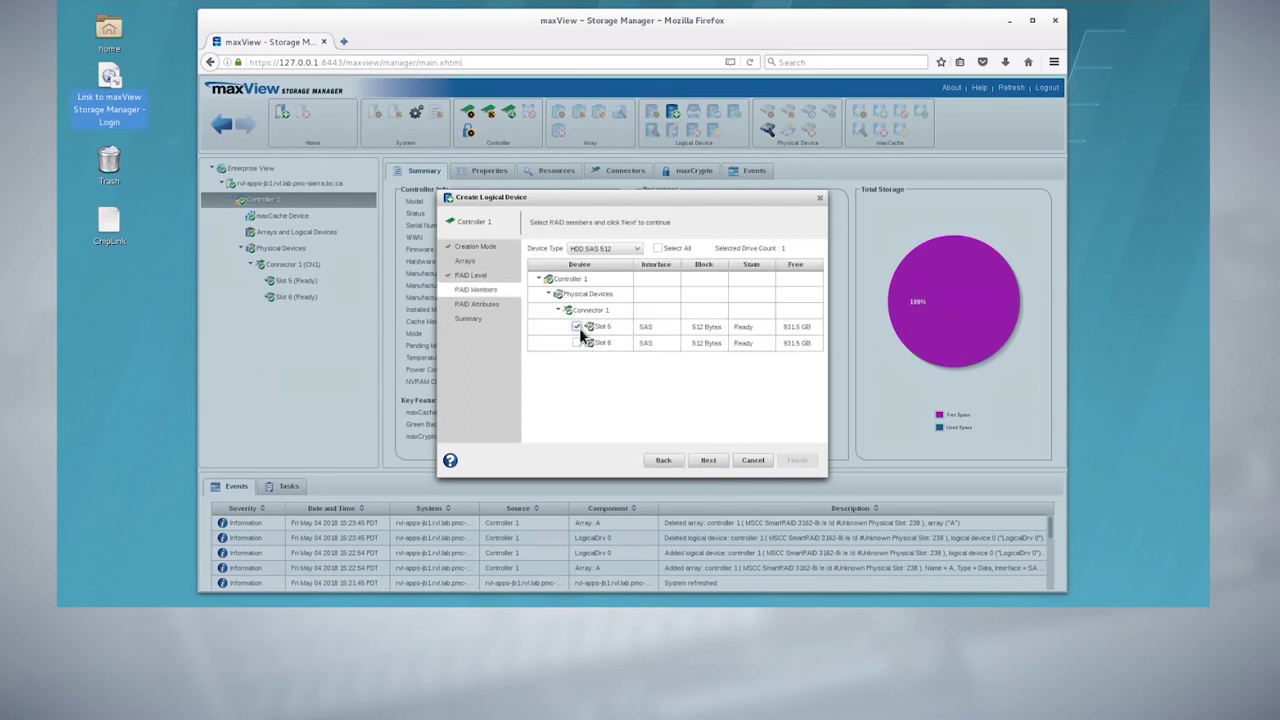
pyautogui.click(577, 343)
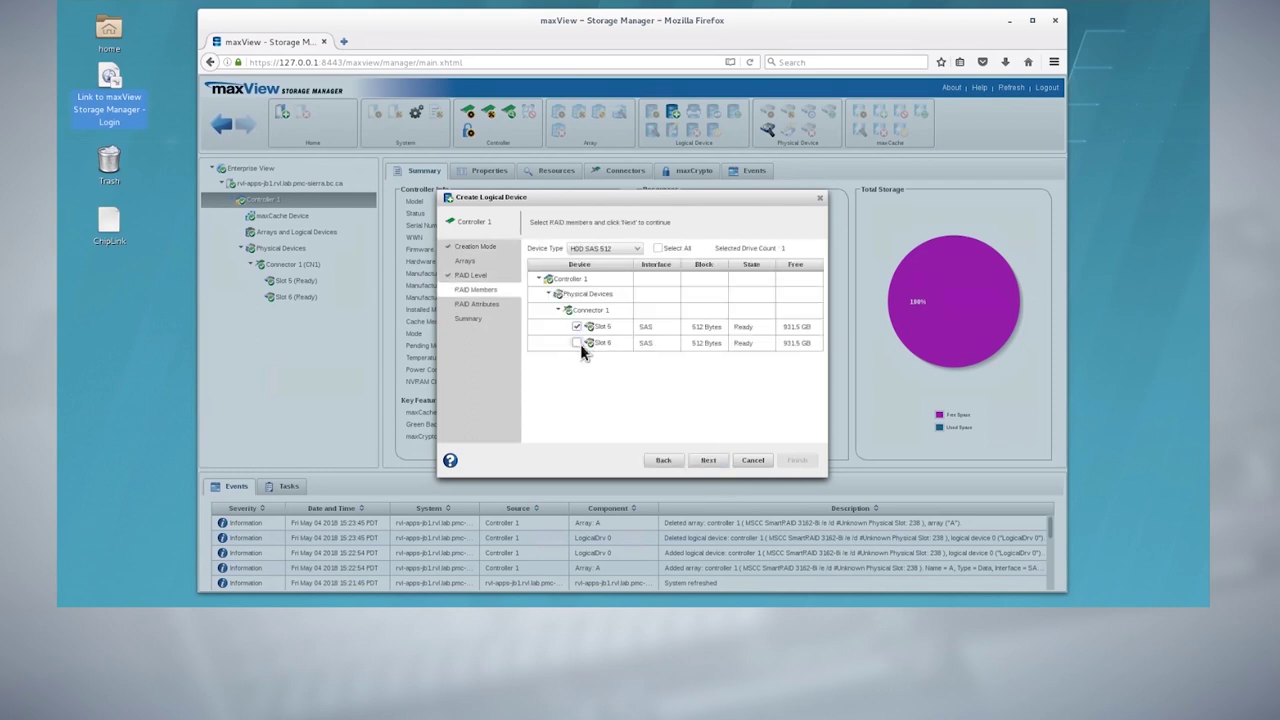
pyautogui.click(716, 466)
pyautogui.click(716, 466)
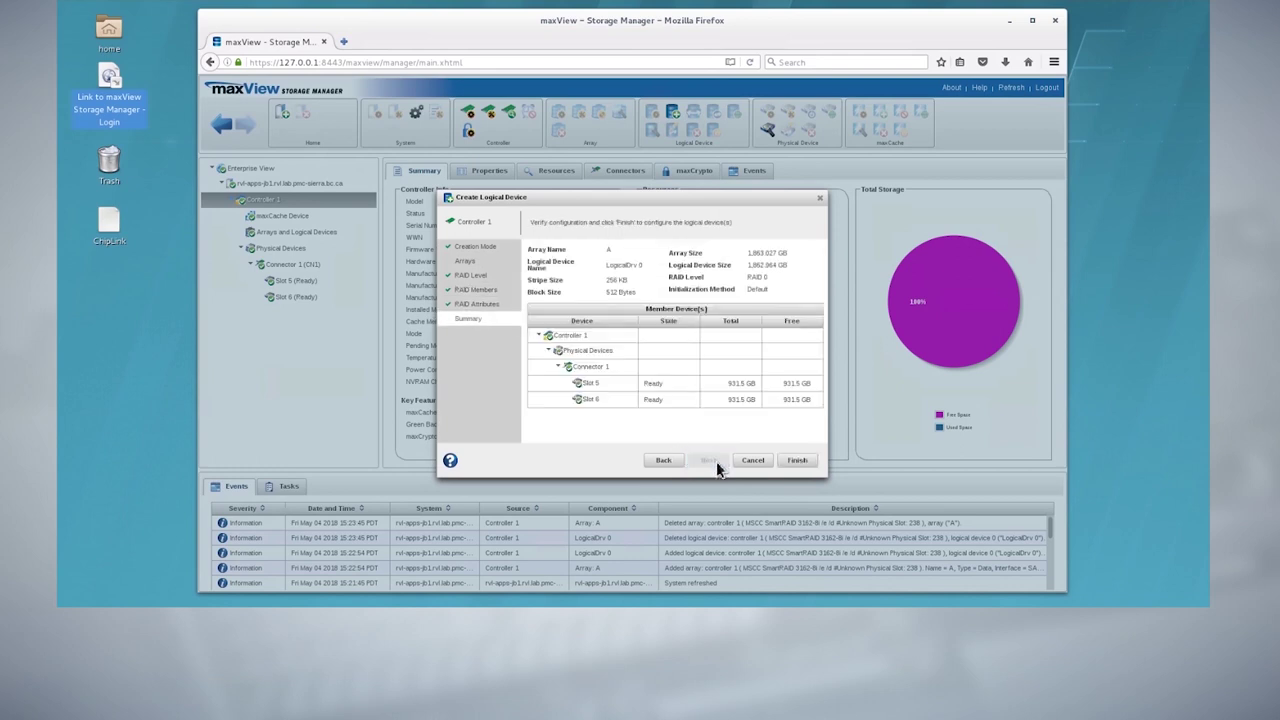
pyautogui.click(809, 465)
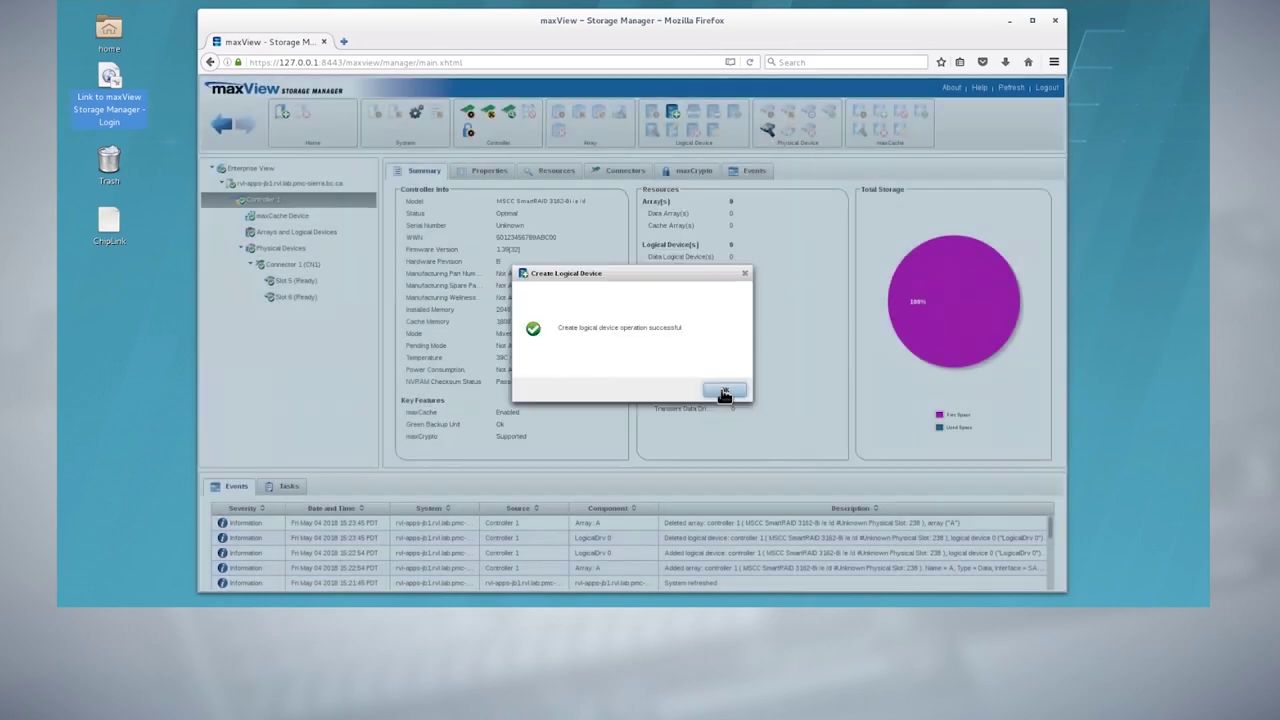
pyautogui.click(724, 392)
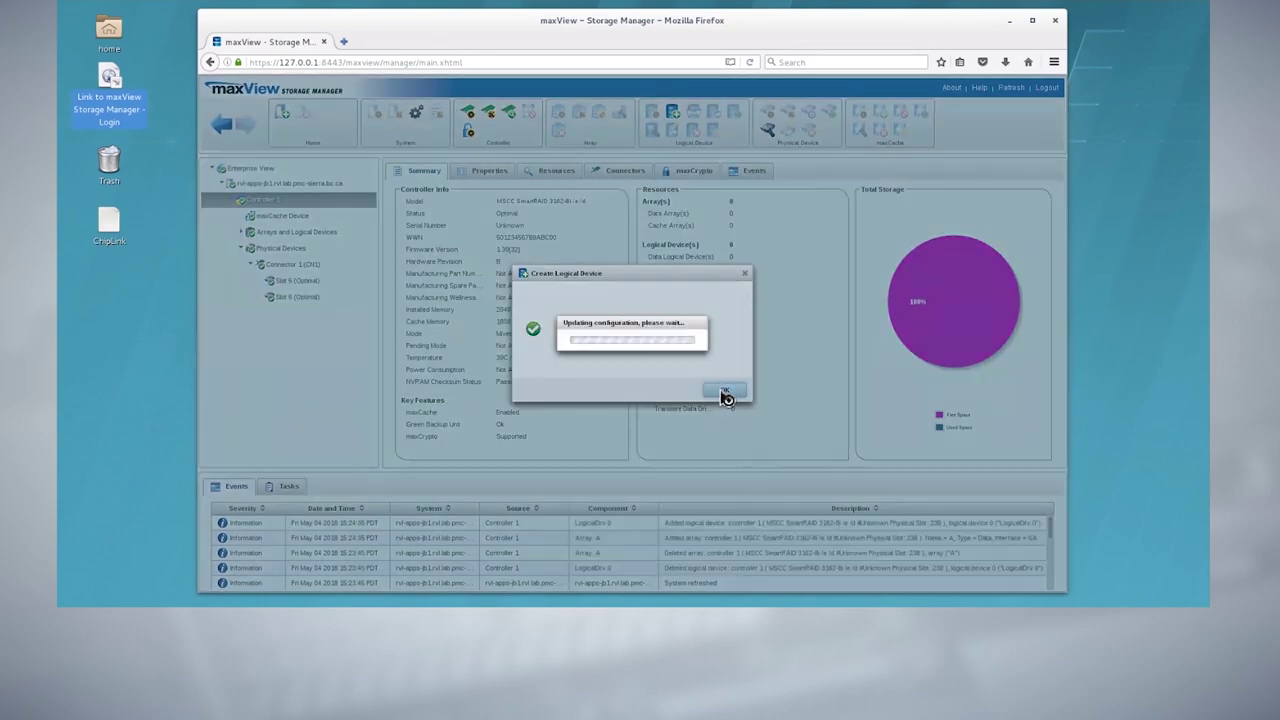
# List SCSI devices in a terminal with lsscsi -g and locate the LOGICAL VOLUME entry
pyautogui.hotkey('ctrl', 'alt', 't')
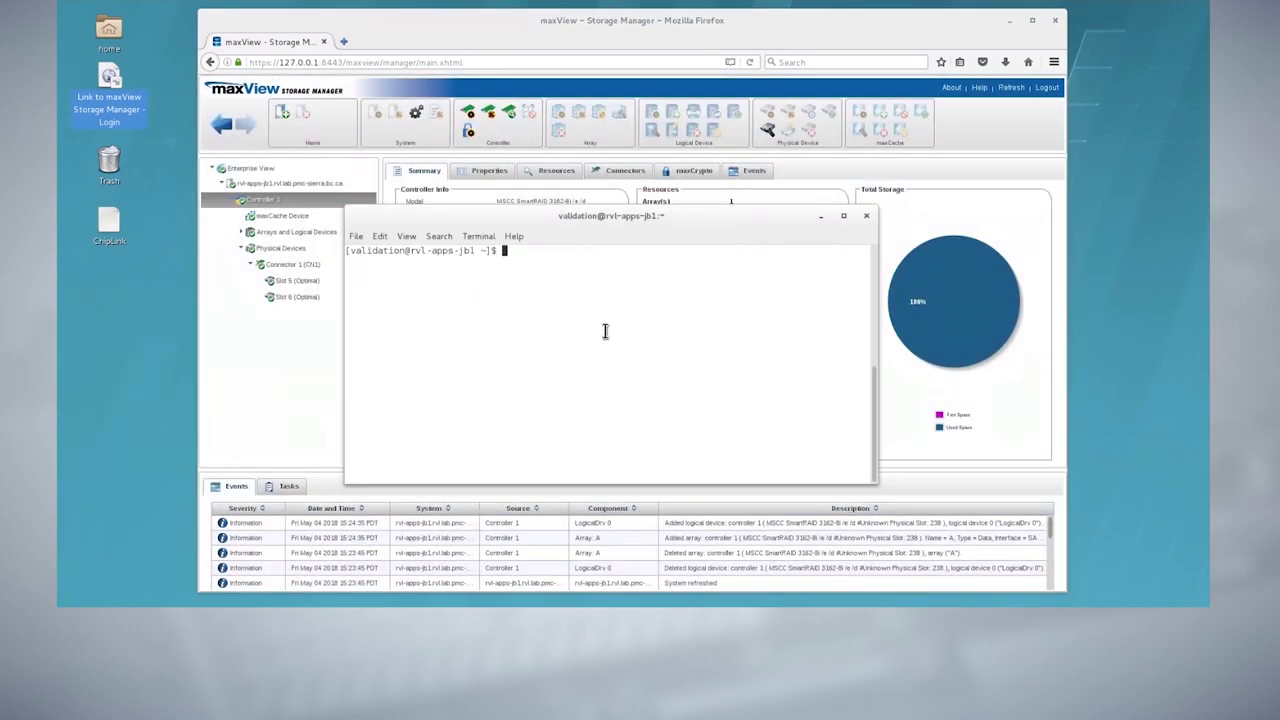
pyautogui.write('lsscsi -g')
pyautogui.press('Return')
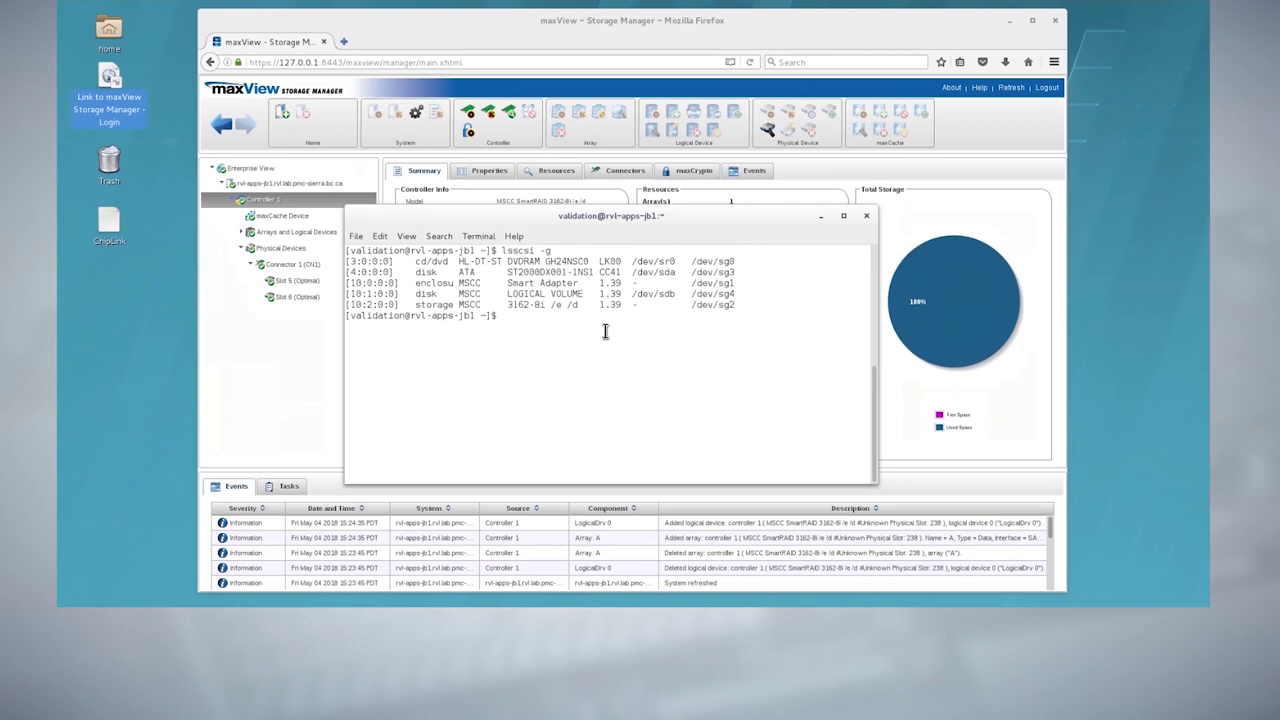
pyautogui.moveTo(508, 294); pyautogui.dragTo(584, 294)
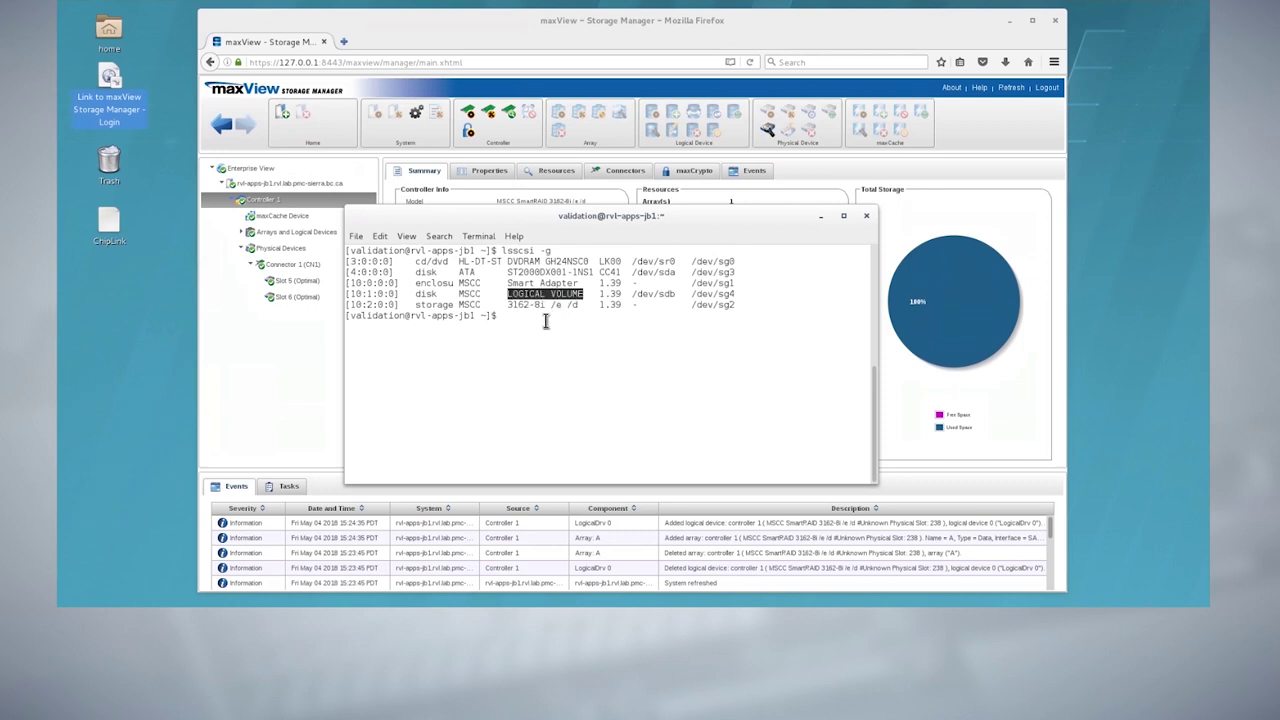
# Write one 256-byte block of 'This is plain text data!' to /dev/sdb with dd
pyautogui.click(546, 320)
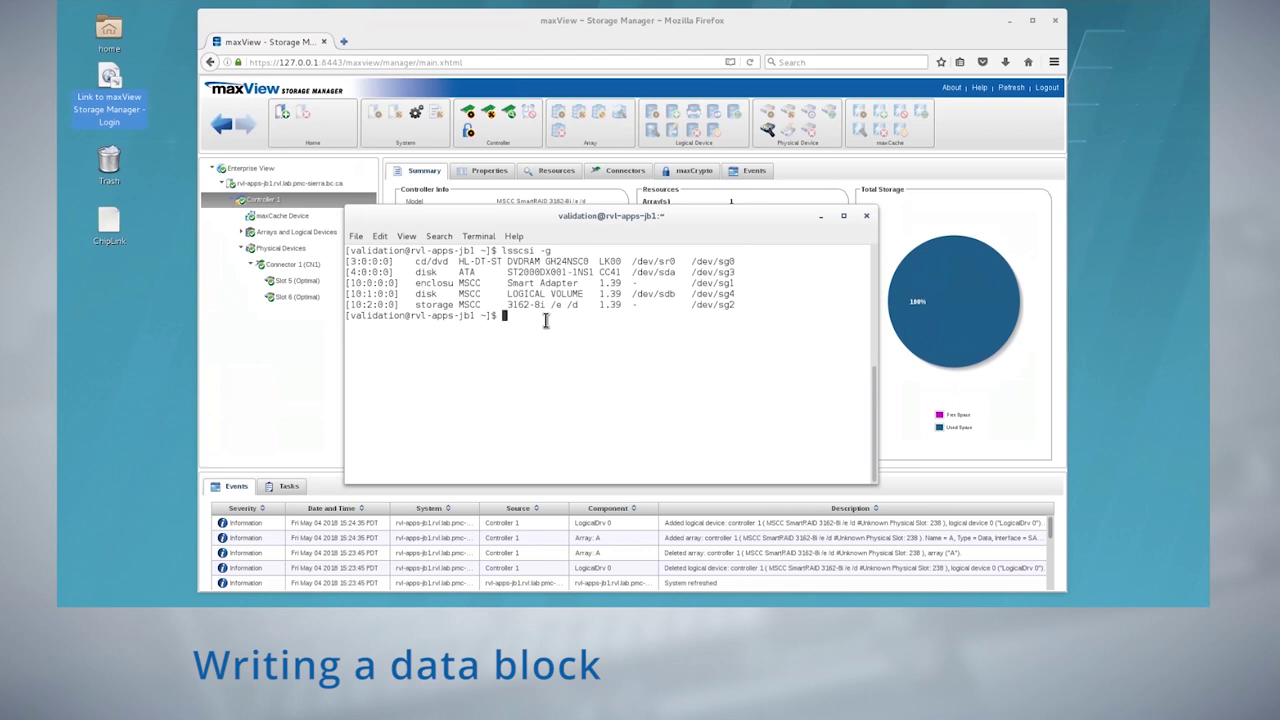
pyautogui.write("yes 'This is plain text data")
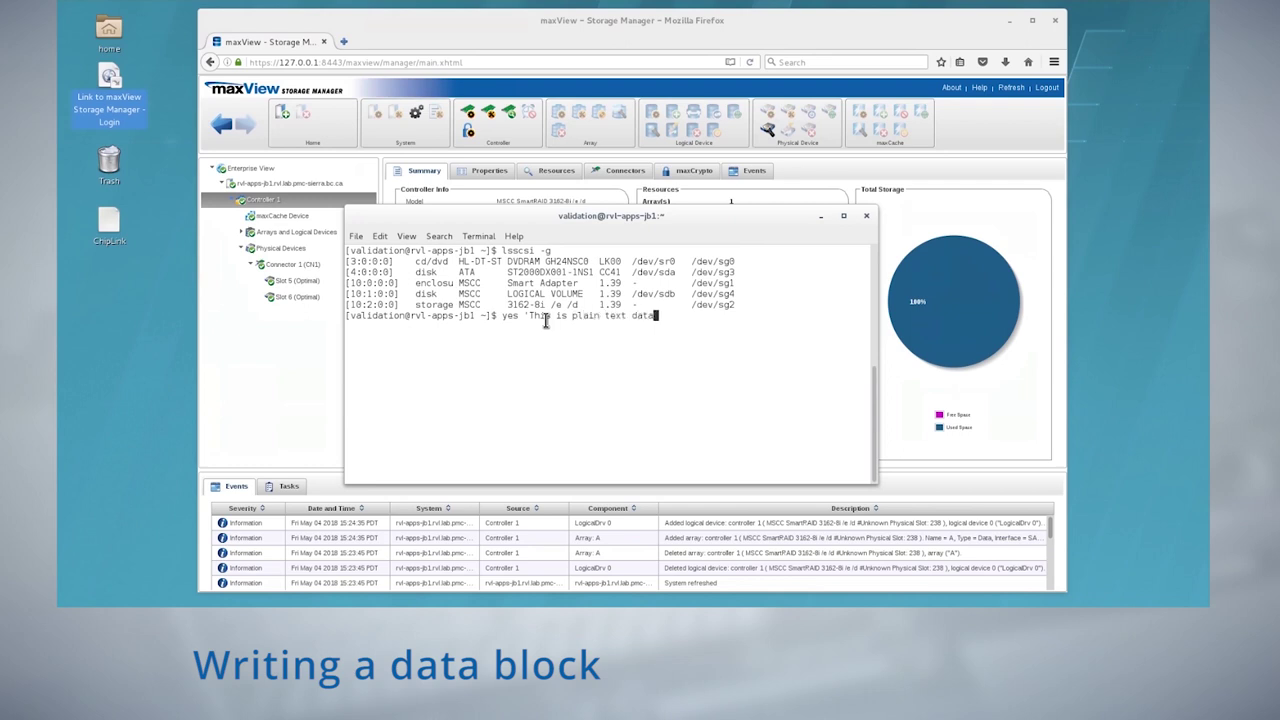
pyautogui.write("!' | sudo dd of=/dev/sdb bs=256")
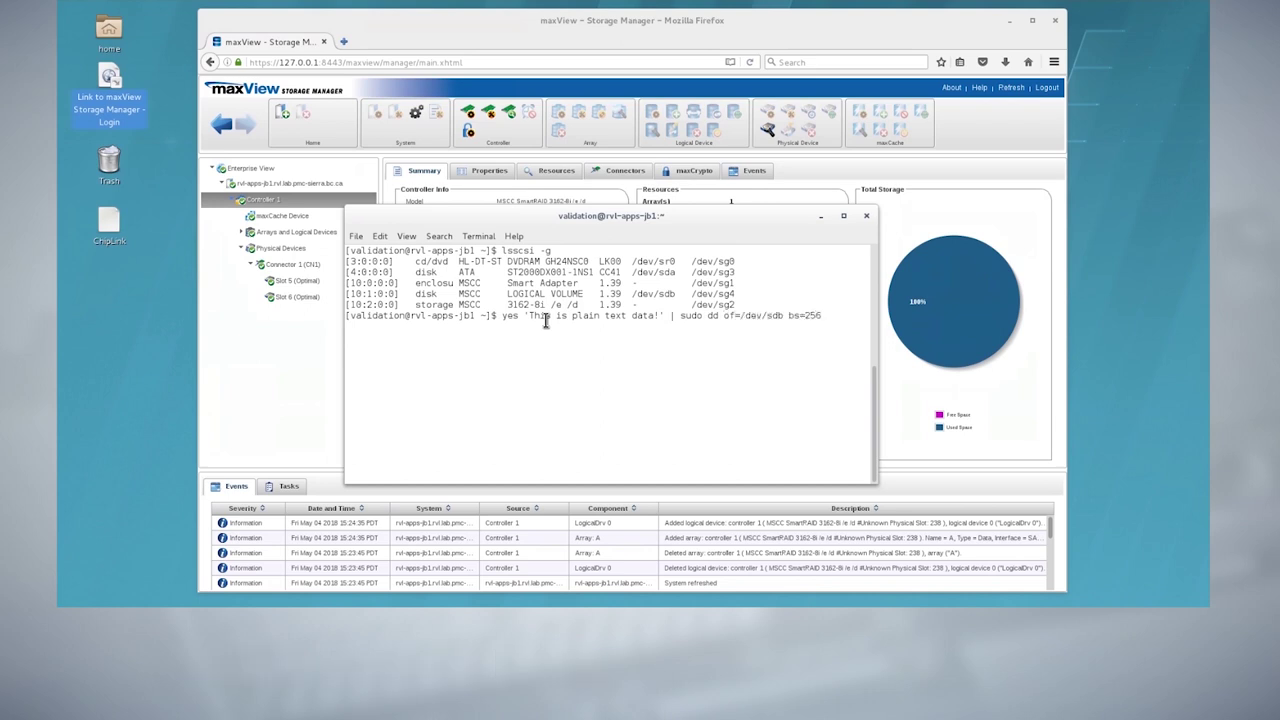
pyautogui.write(' count=1')
pyautogui.press('Return')
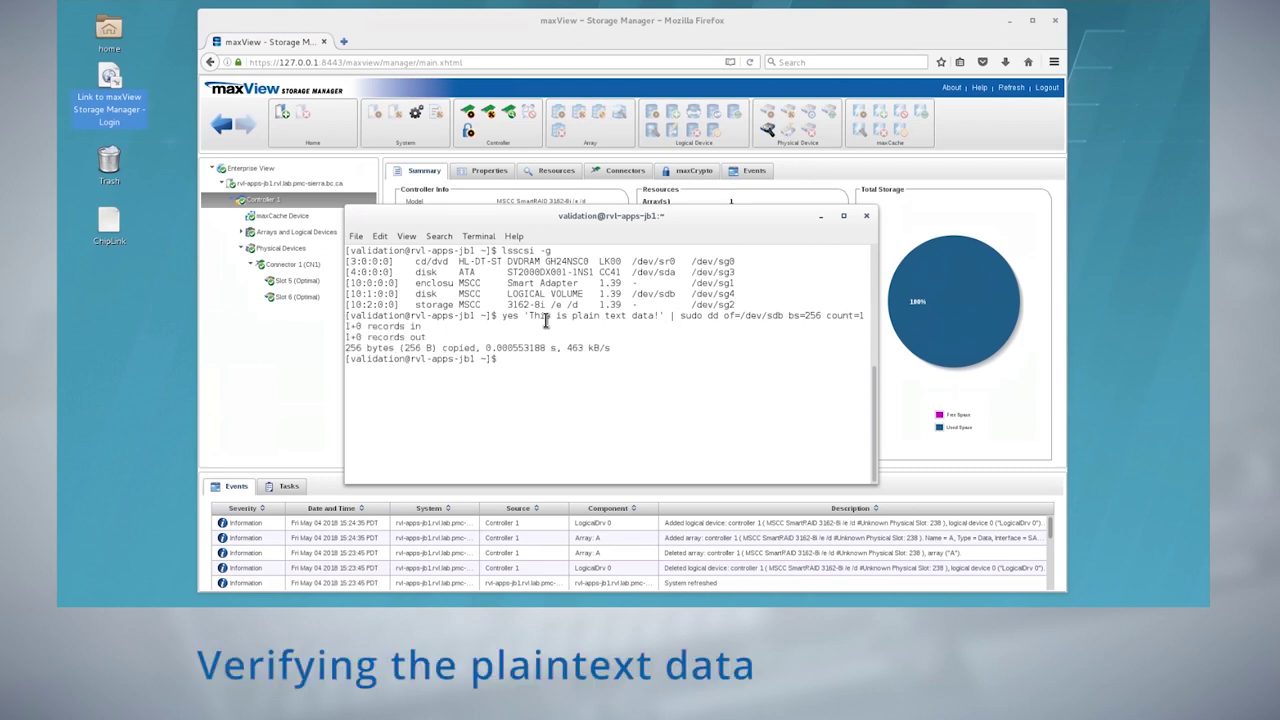
# Read /dev/sdb's first 256 bytes with dd, then return to maxView's maxCrypto overview
pyautogui.write('sudo dd if=/dev')
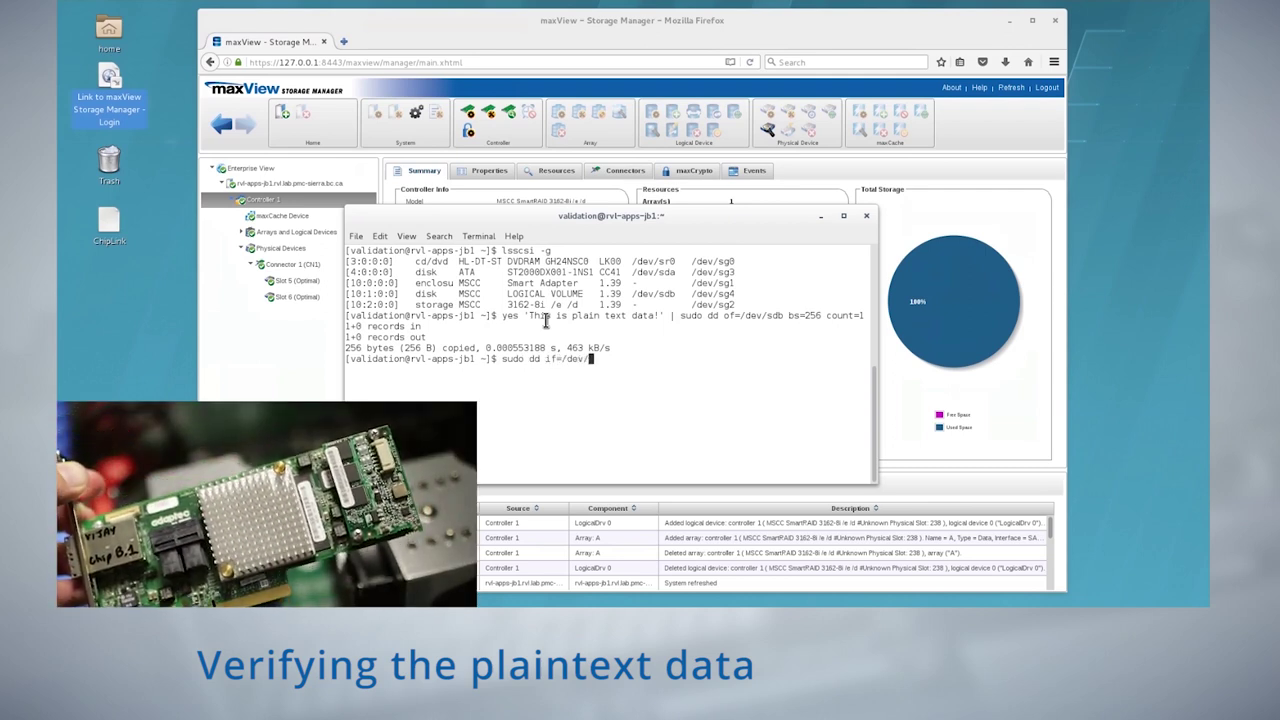
pyautogui.write('/sdb')
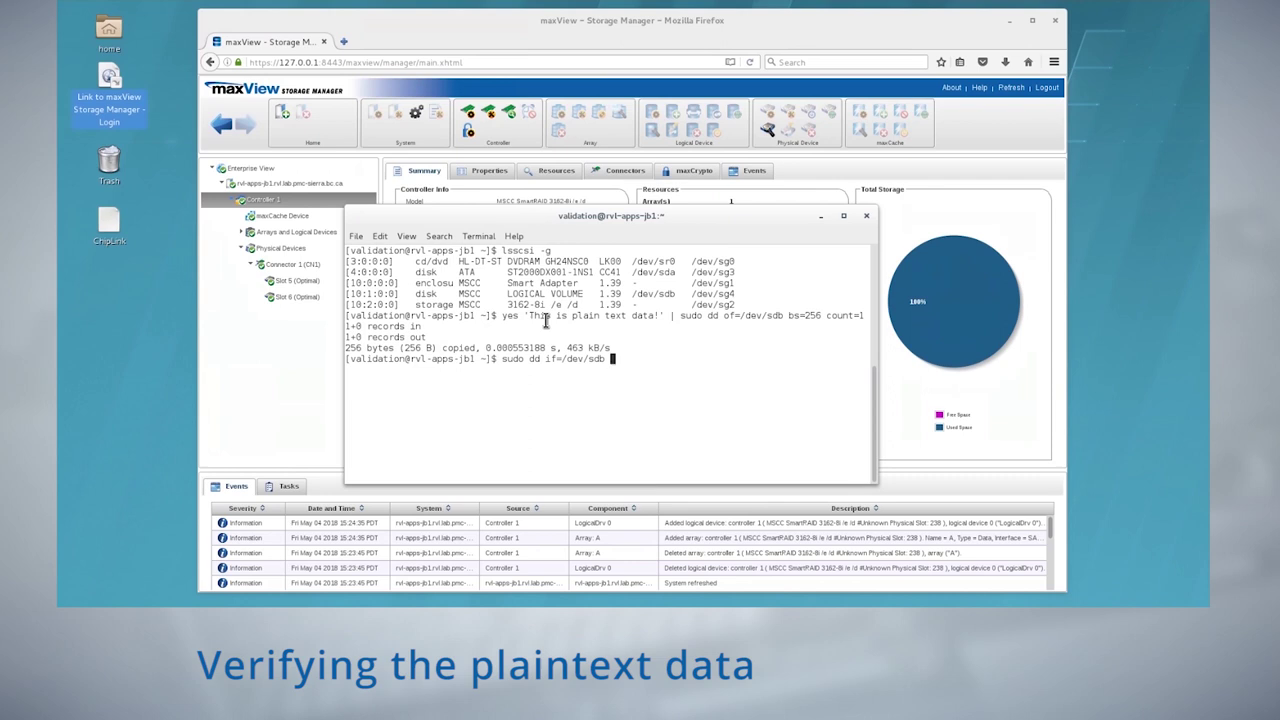
pyautogui.write(' bs=256 count=1')
pyautogui.press('Return')
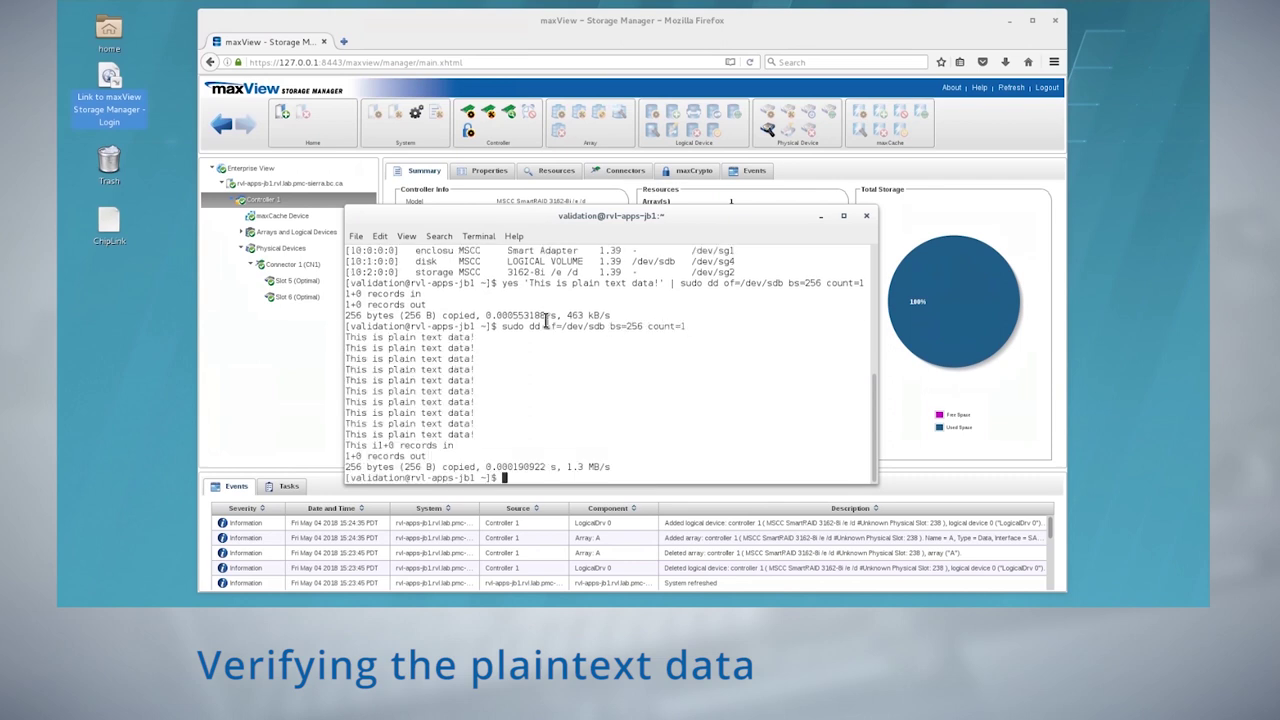
pyautogui.click(695, 171)
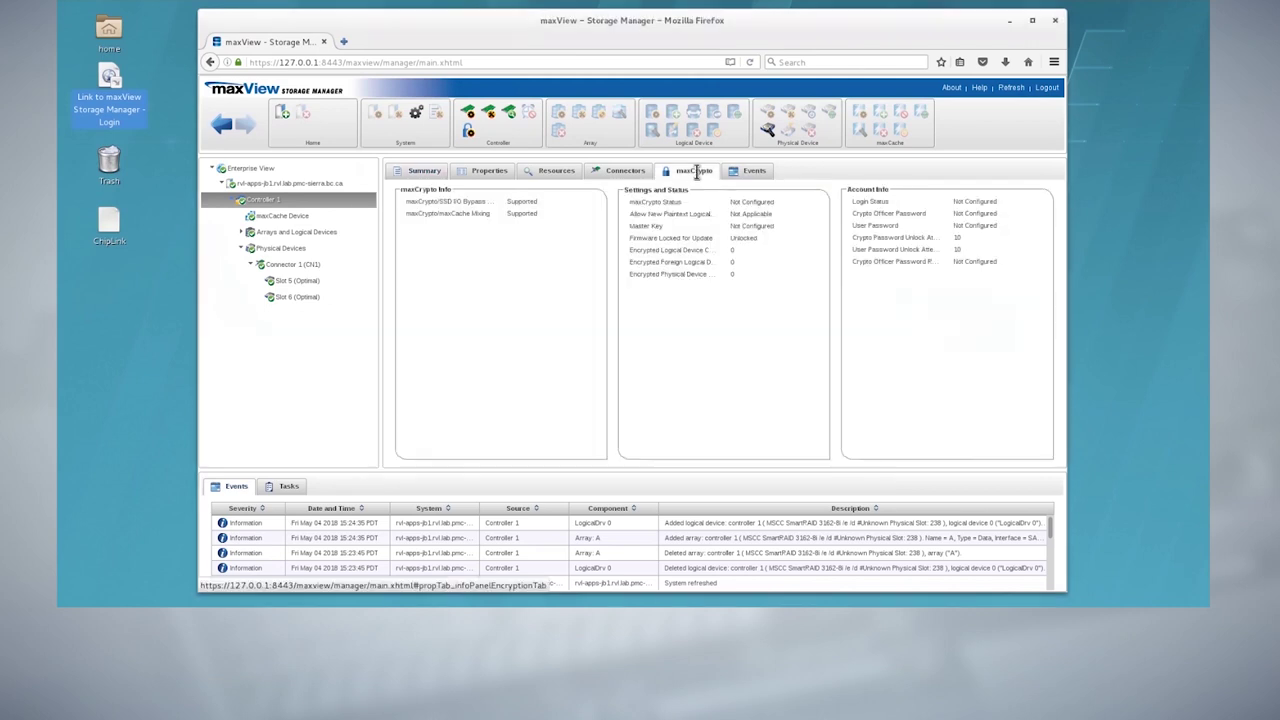
# Set maxCrypto mode to Enabled and accept the certificate of use
pyautogui.click(472, 136)
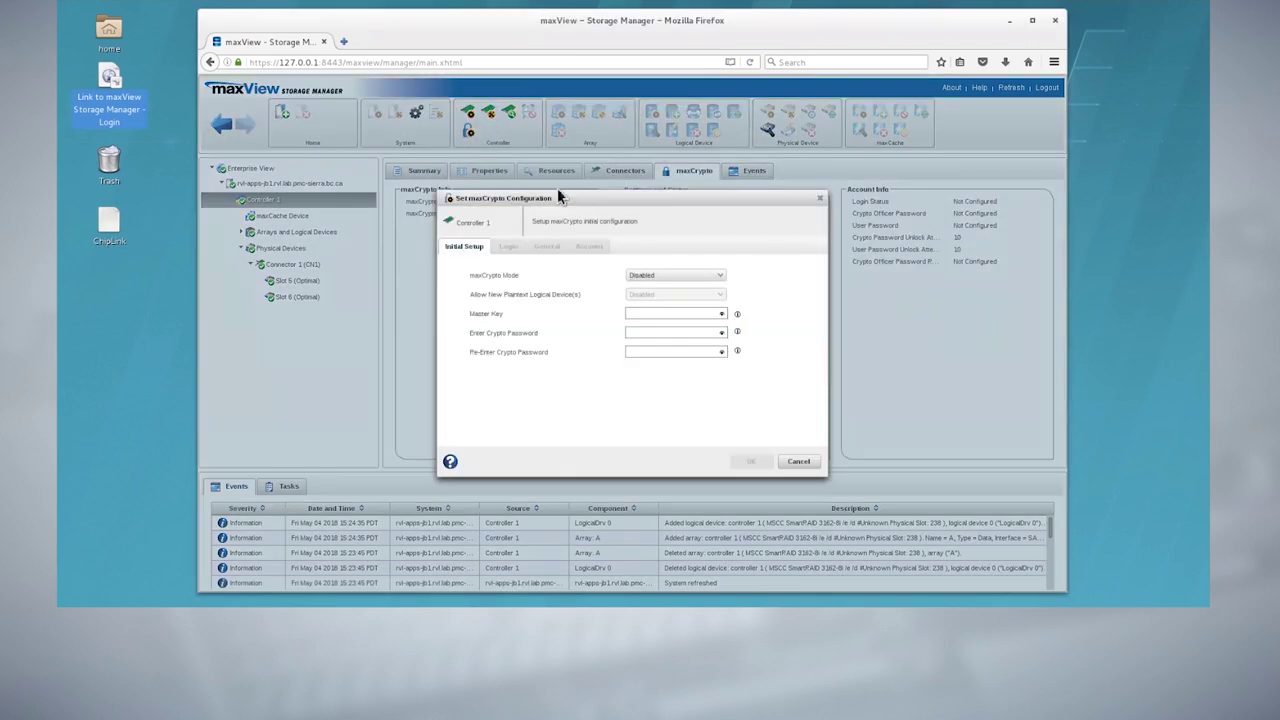
pyautogui.click(716, 276)
pyautogui.click(694, 294)
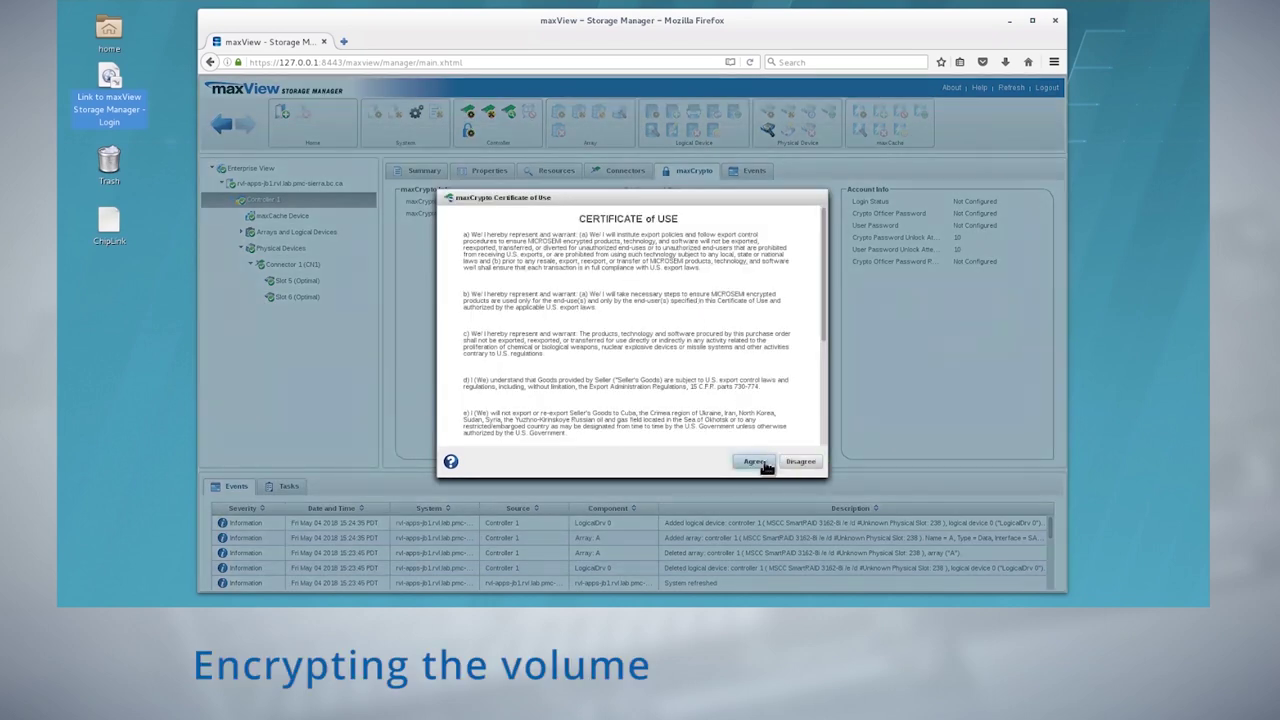
pyautogui.click(763, 464)
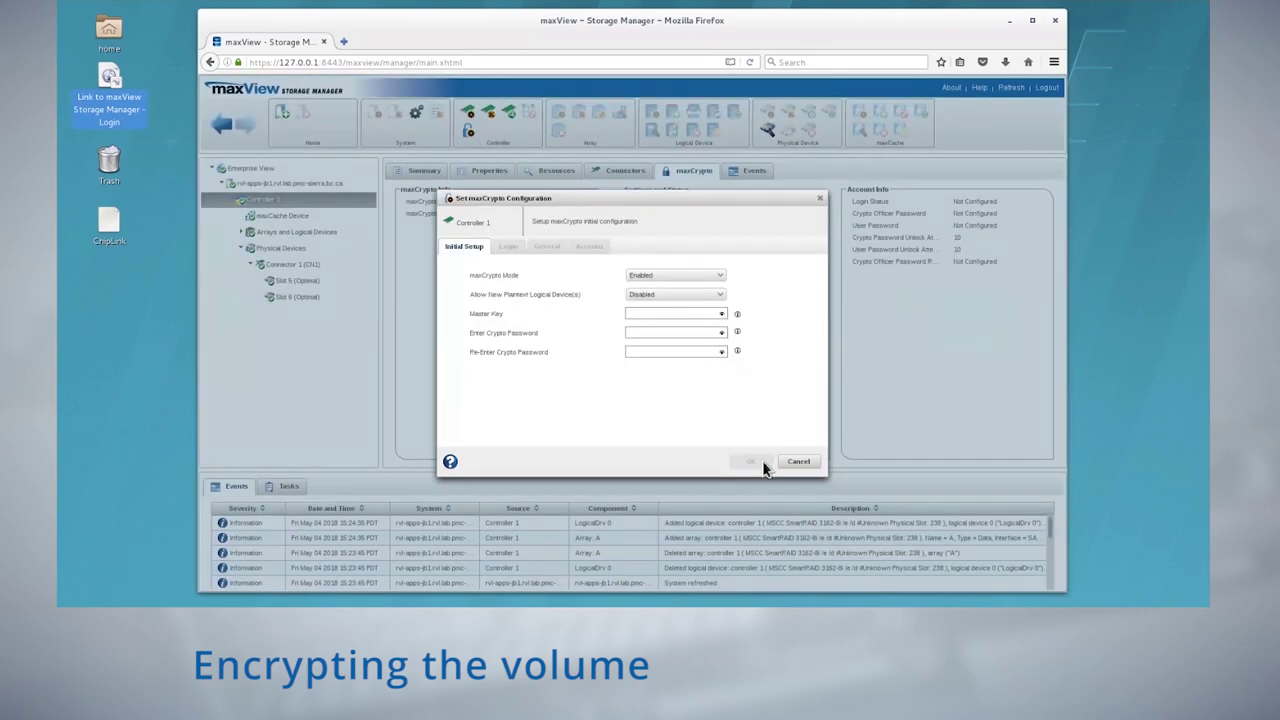
# Enter the master key and crypto password, apply the setup, and show array A's summary
pyautogui.click(668, 316)
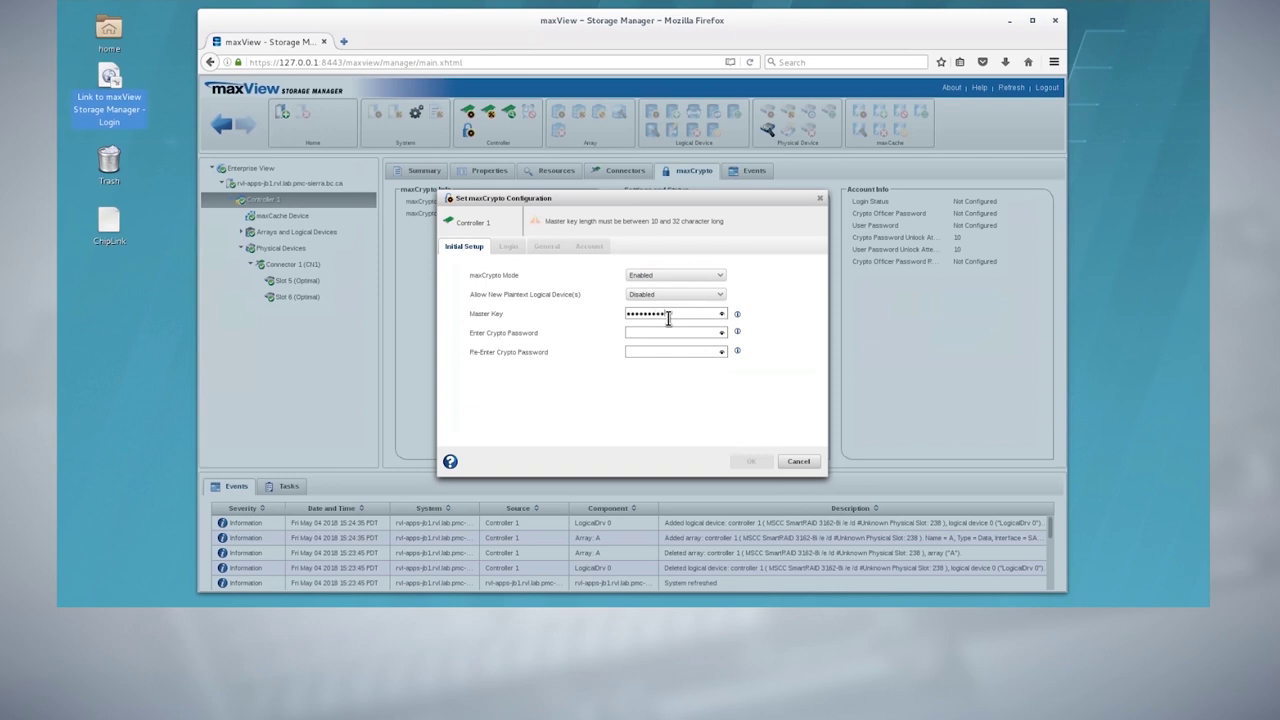
pyautogui.press('Tab')
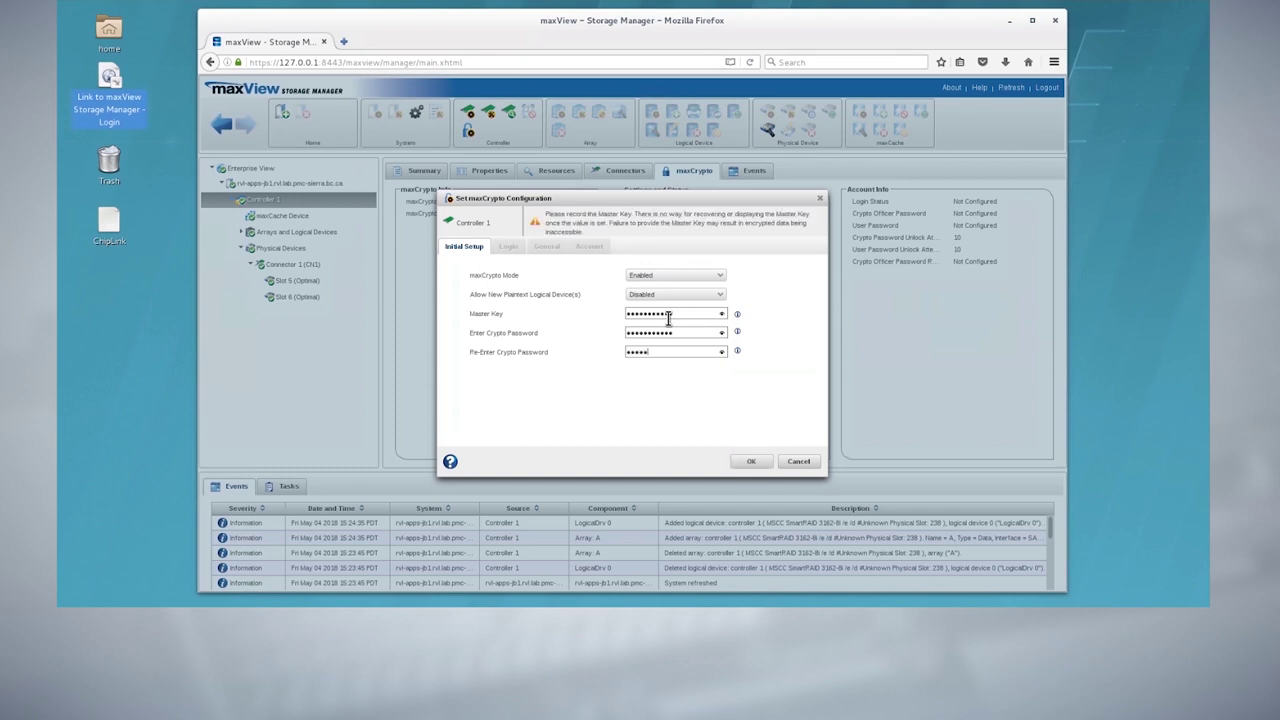
pyautogui.click(752, 462)
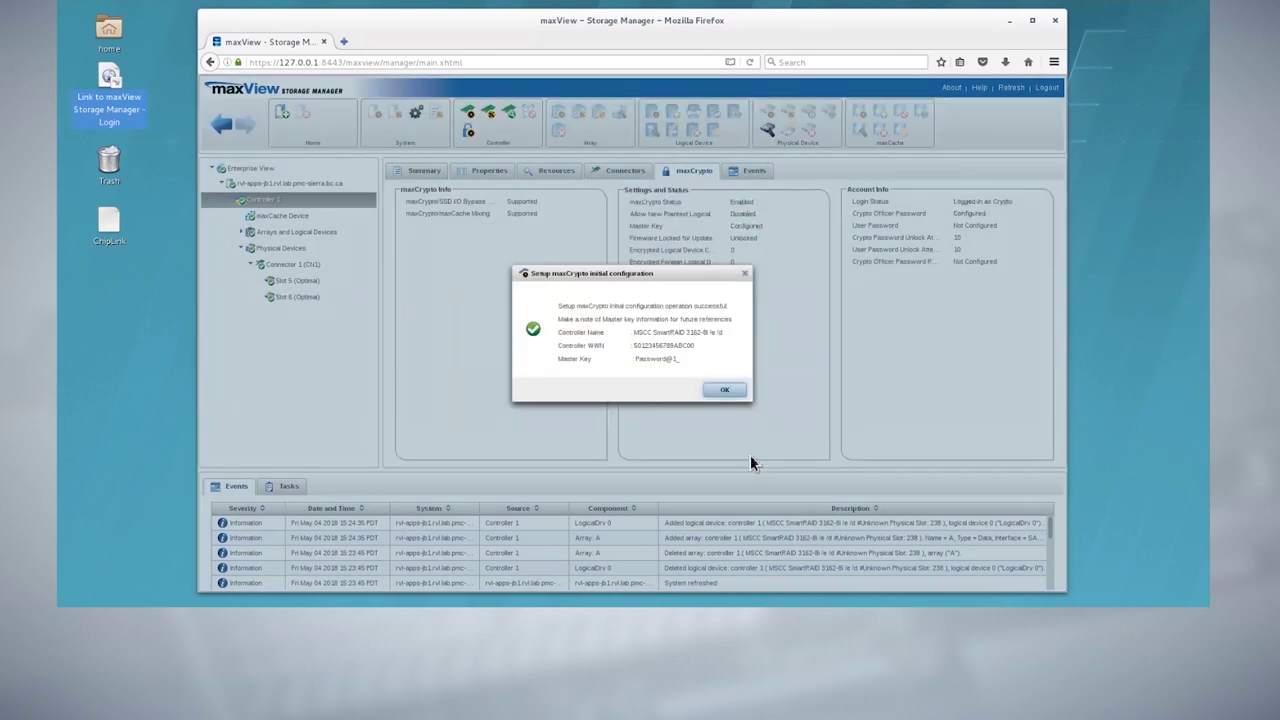
pyautogui.click(736, 392)
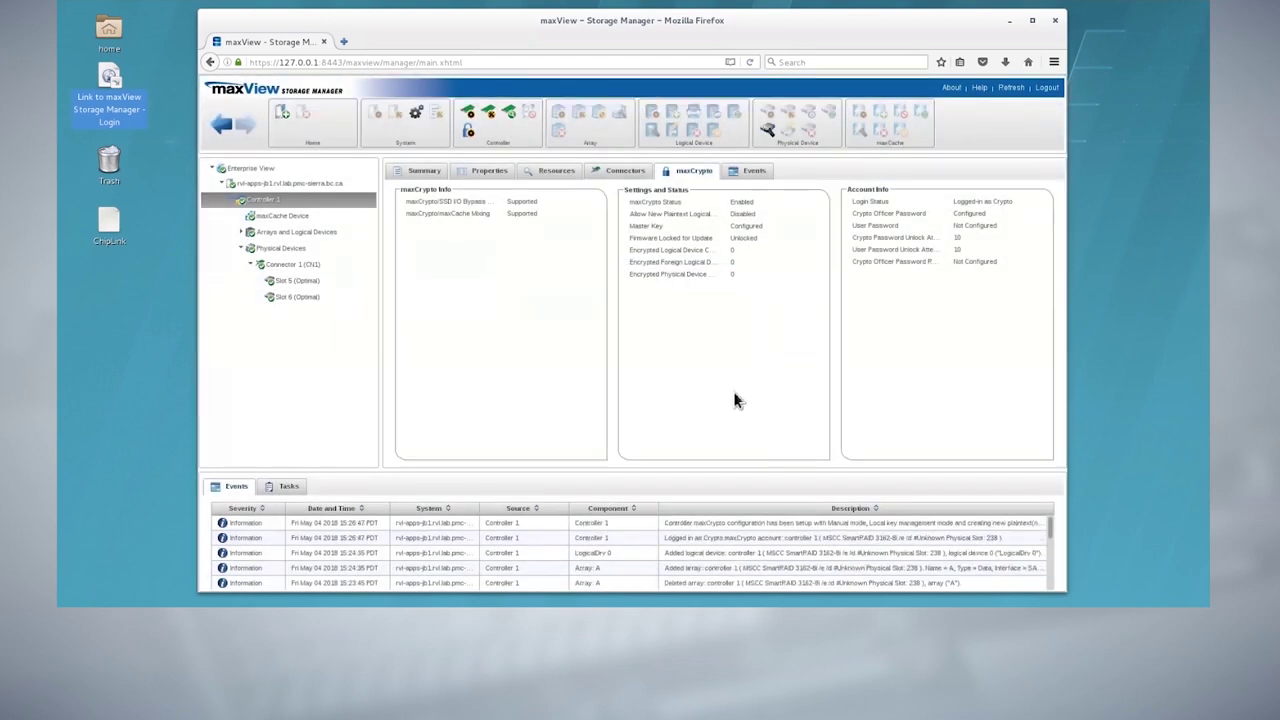
pyautogui.click(270, 250)
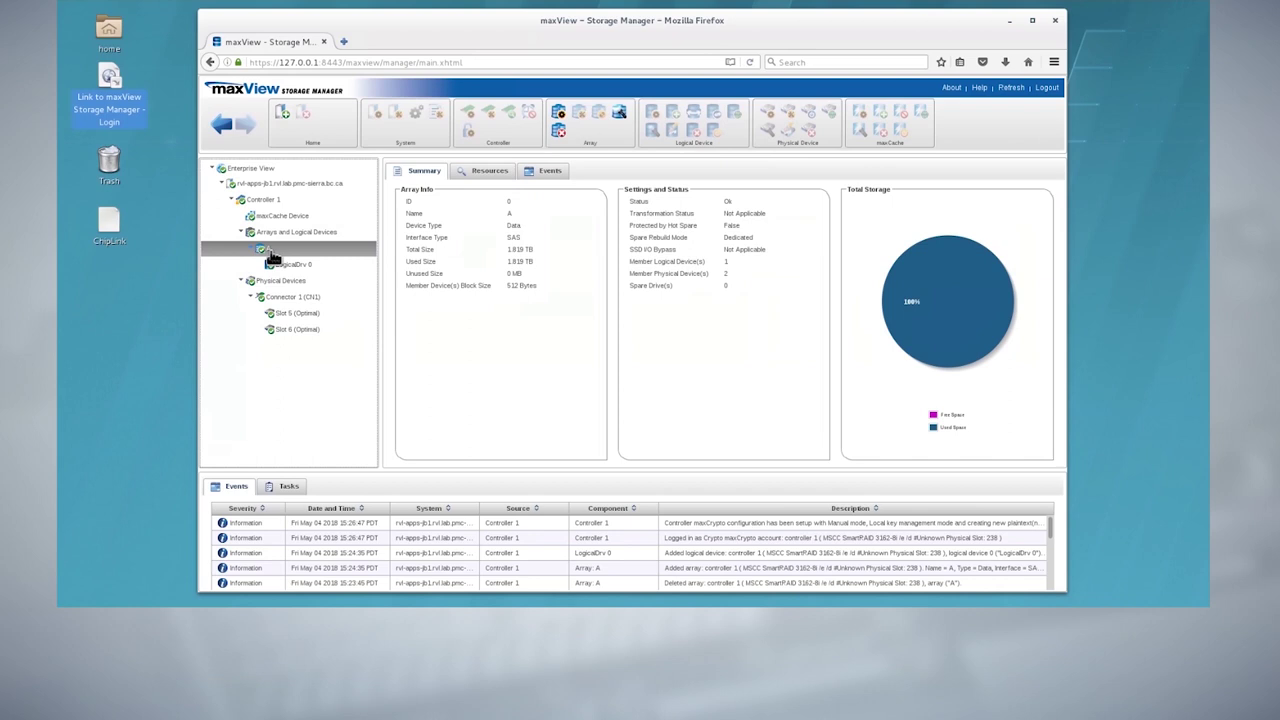
# Enable Convert Plaintext Data to Encrypted Data and Preserve Existing Data in array A's properties
pyautogui.click(561, 116)
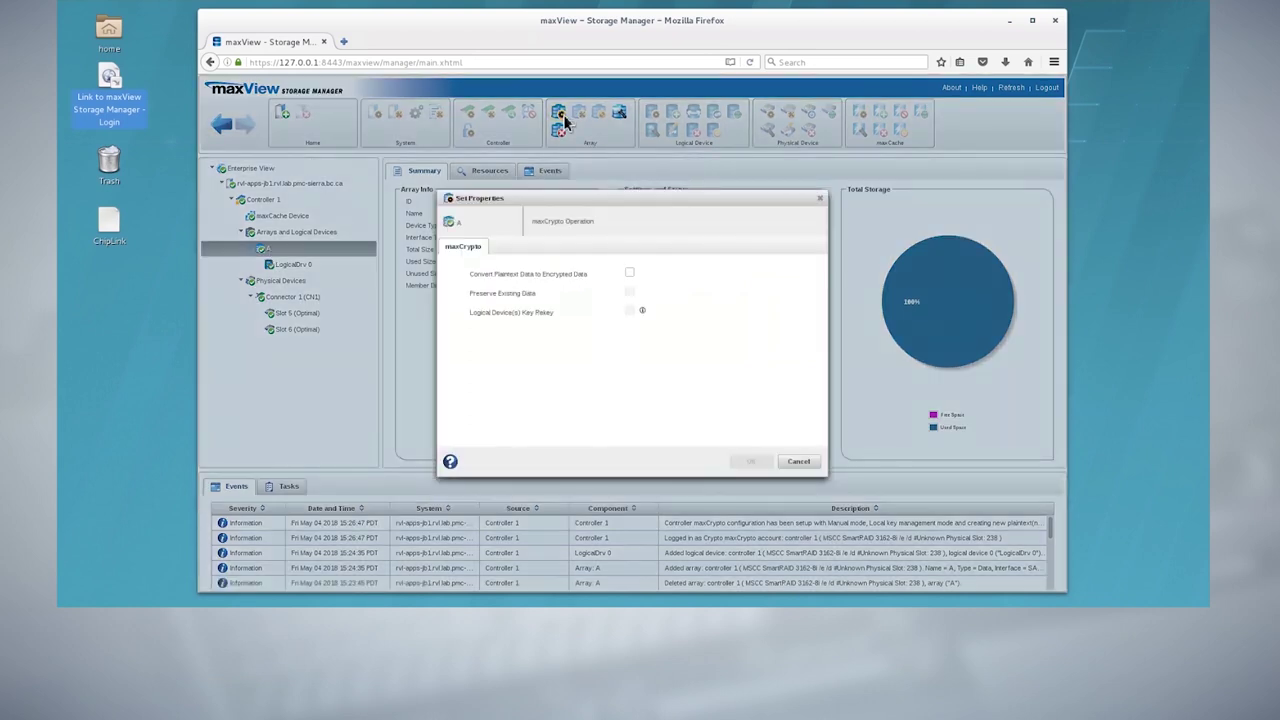
pyautogui.click(629, 273)
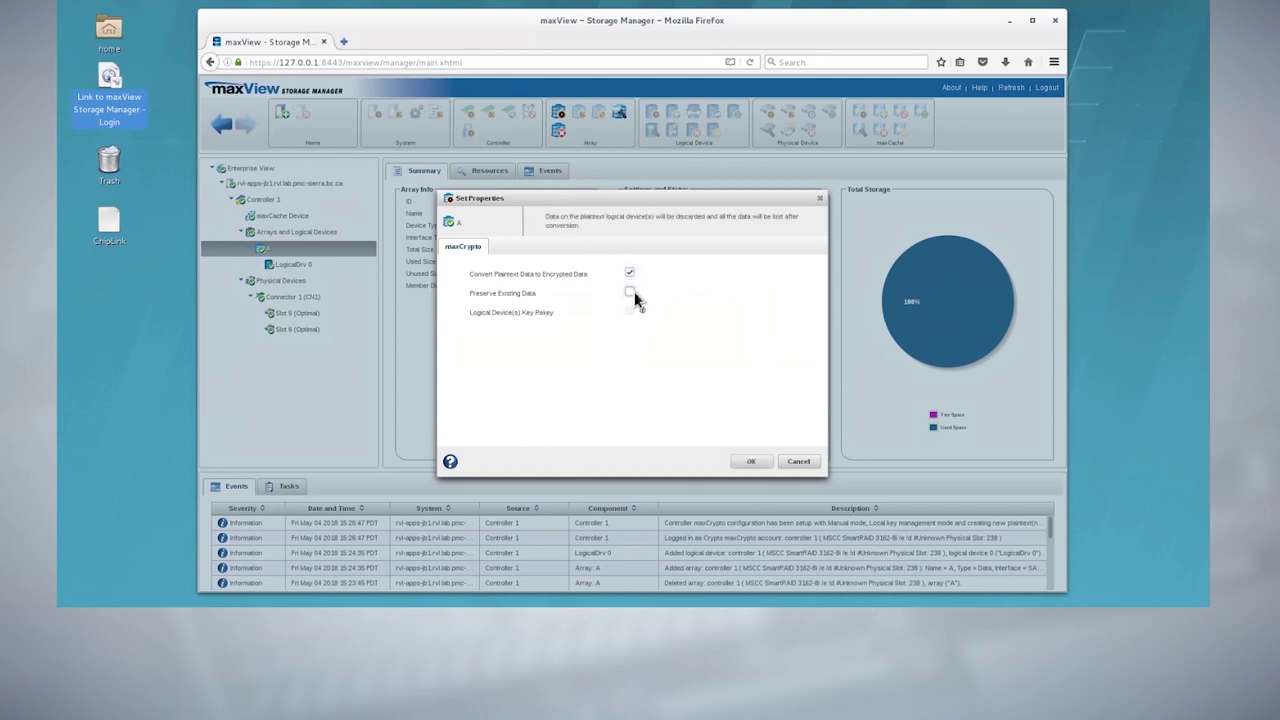
pyautogui.click(630, 293)
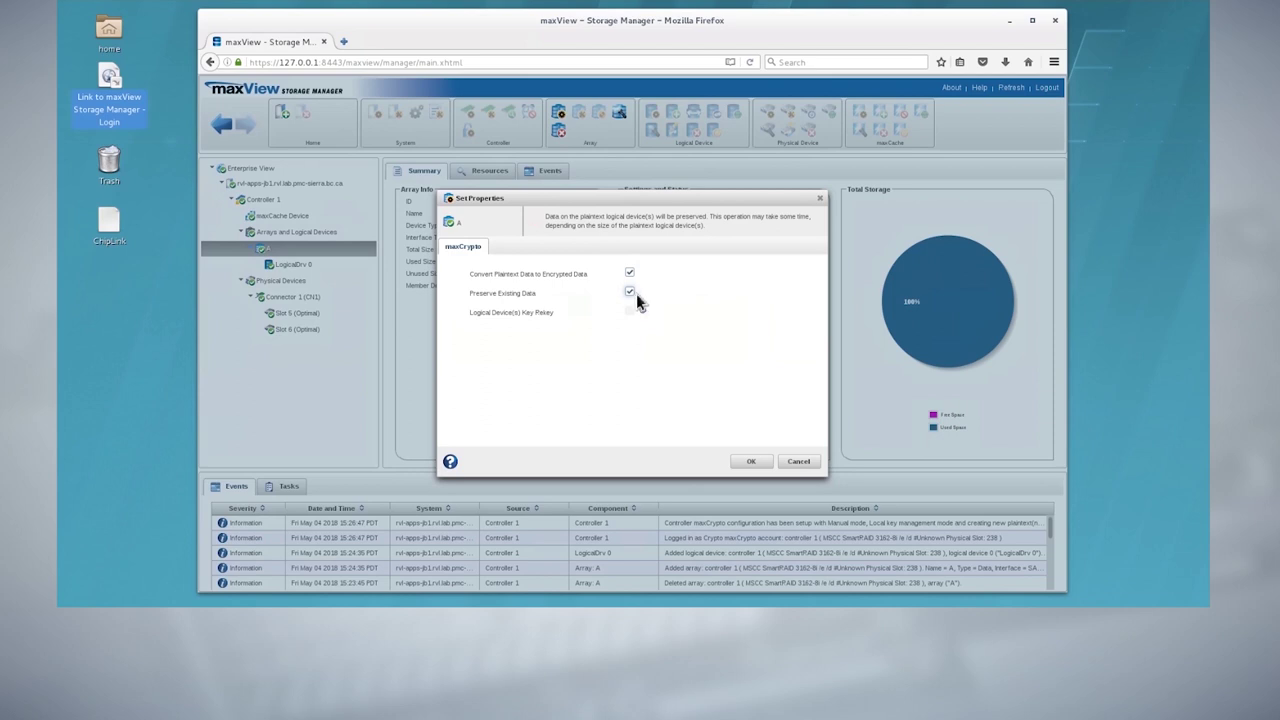
pyautogui.click(762, 465)
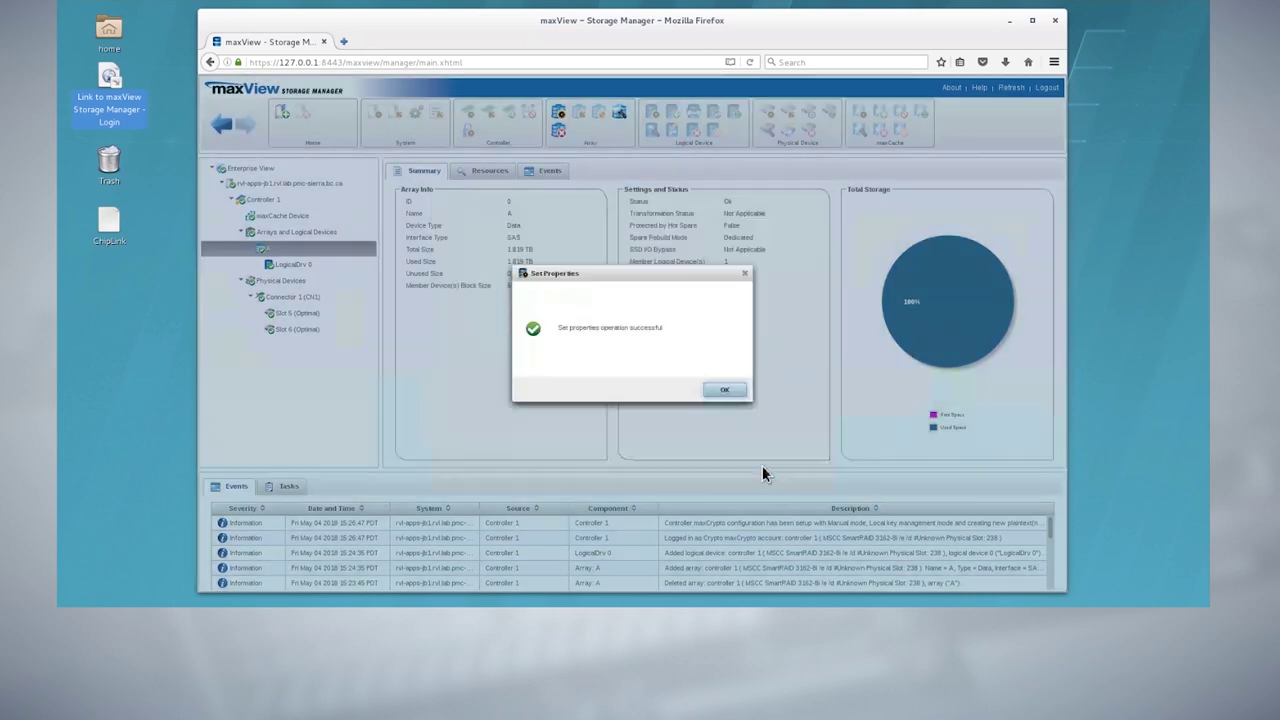
pyautogui.click(724, 390)
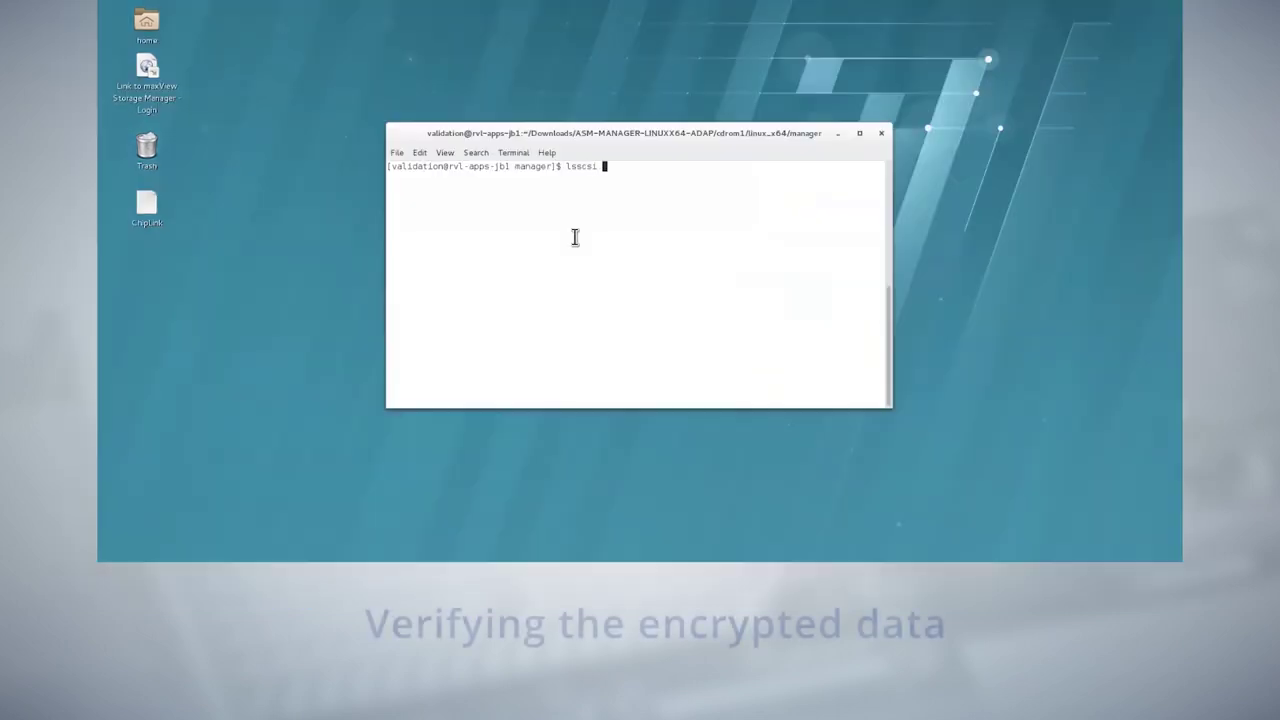
# List SCSI devices to find the SEAGATE disk, then dump /dev/sdb's first 256 bytes as ciphertext
pyautogui.press('Return')
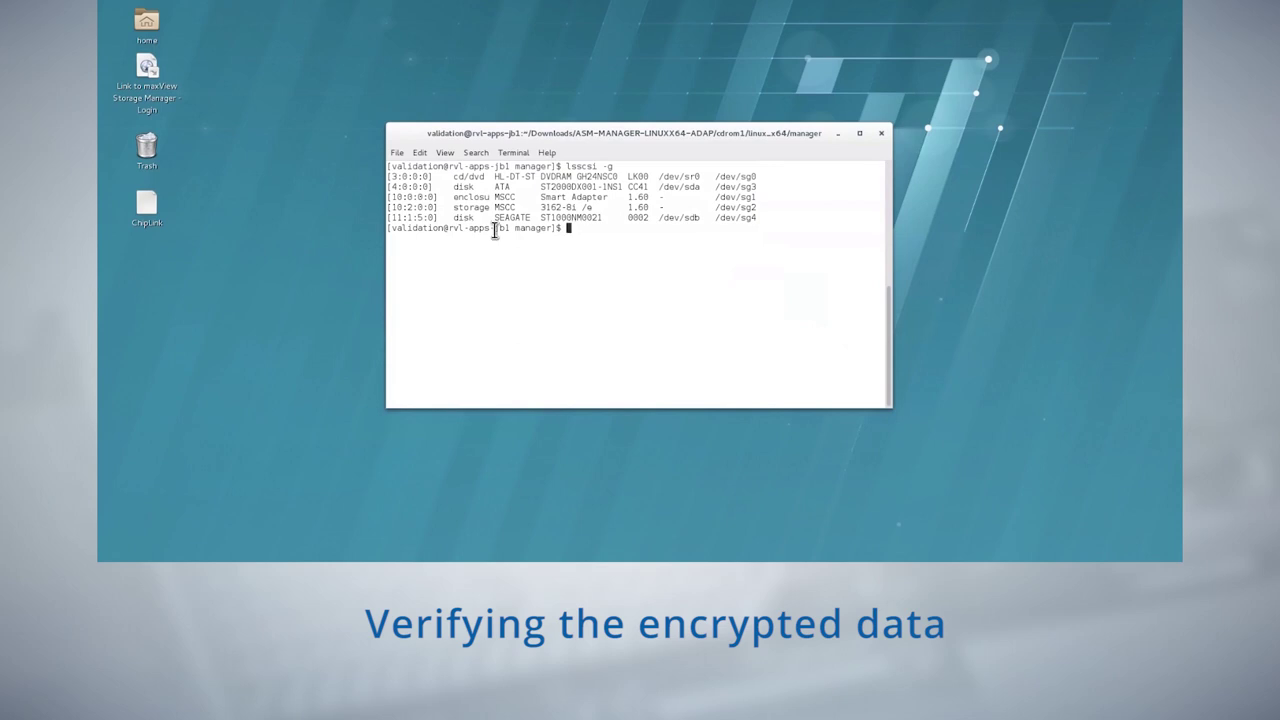
pyautogui.moveTo(494, 217); pyautogui.dragTo(704, 219)
pyautogui.click(667, 266)
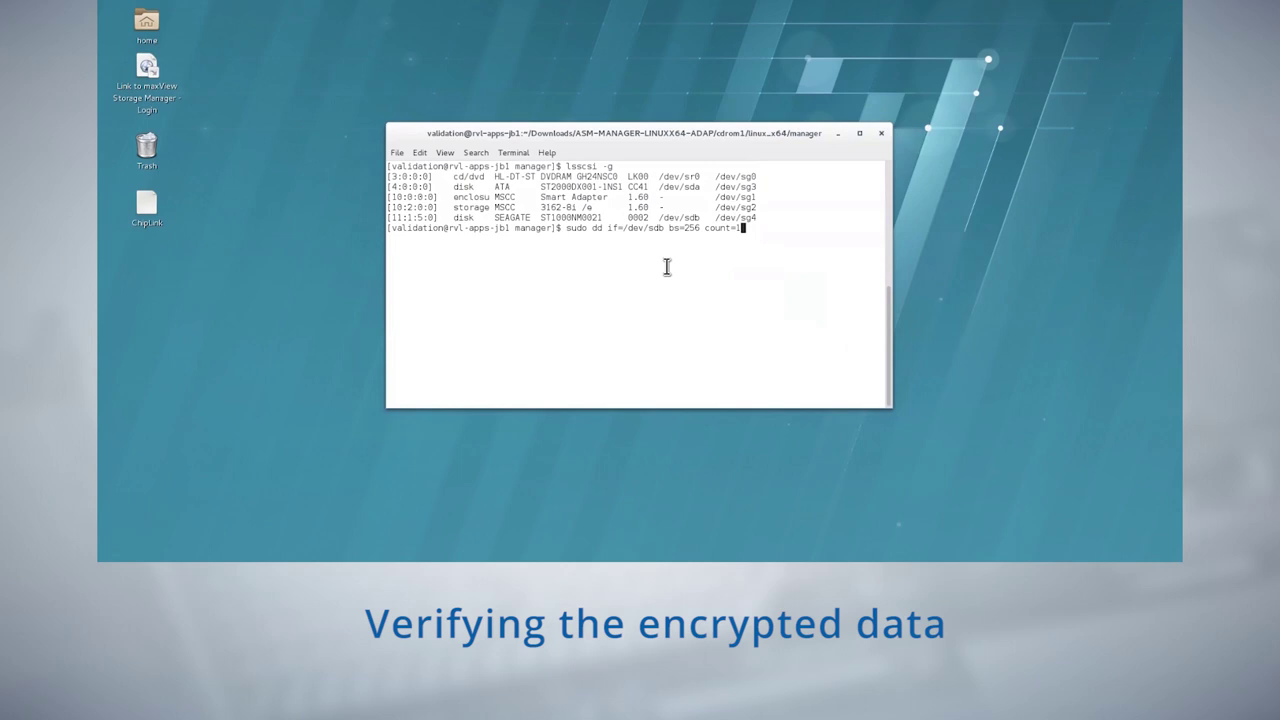
pyautogui.press('Return')
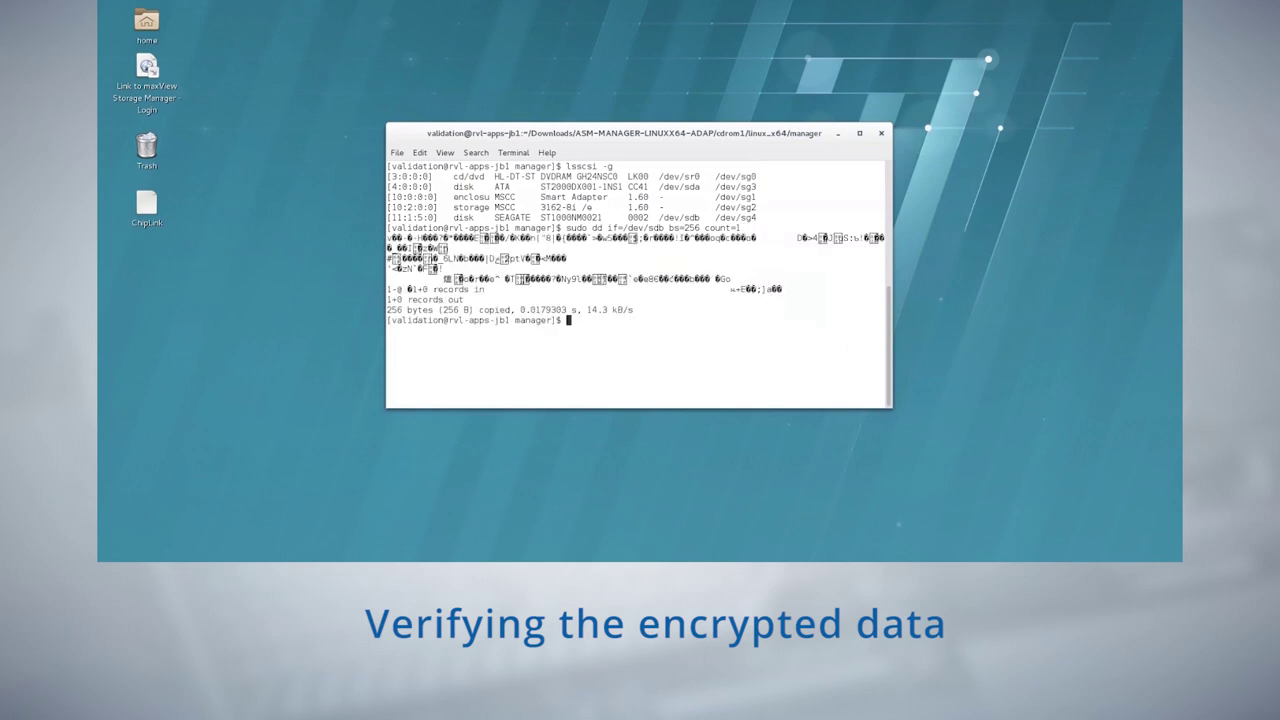